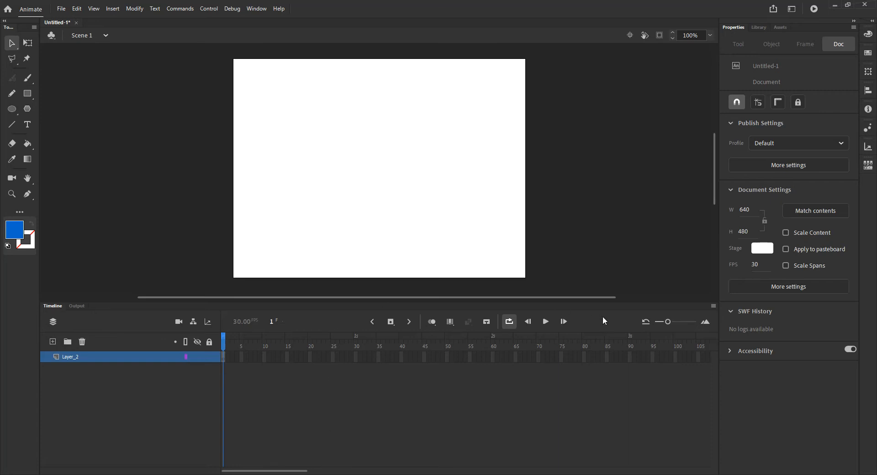
Step: Drag Symbol 1 from the Library onto the stage and place the instance at X 100, Y 238
click(759, 27)
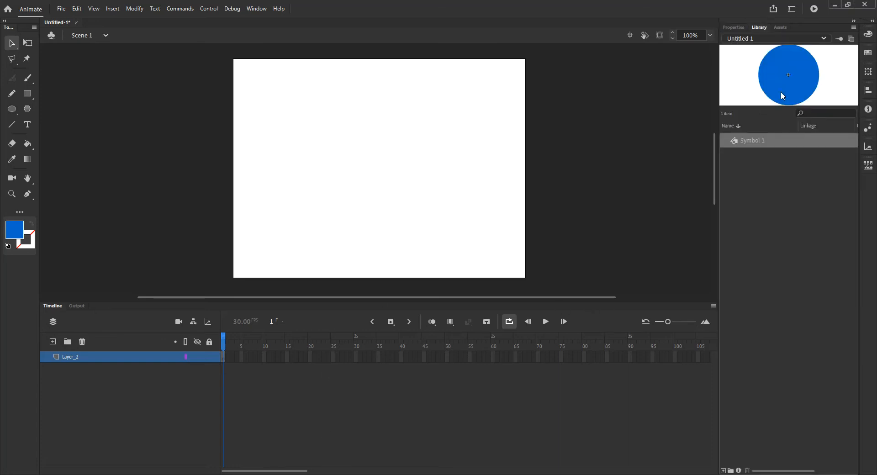
drag(749, 138, 329, 131)
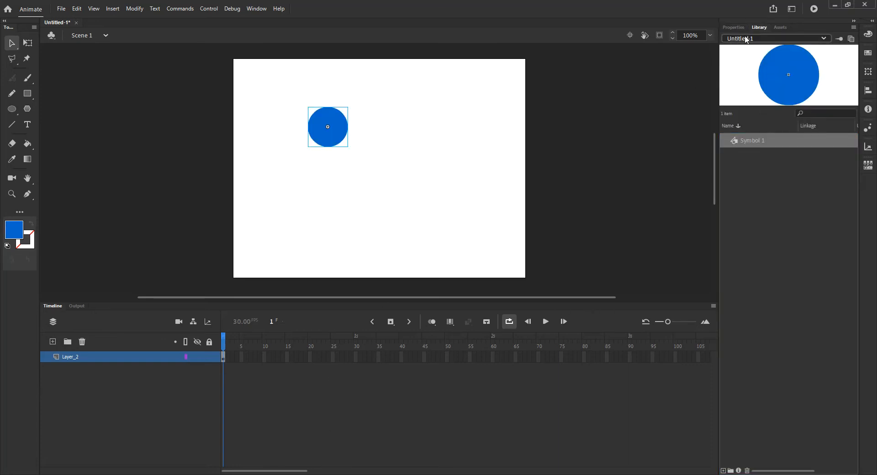
click(733, 27)
drag(321, 142, 290, 180)
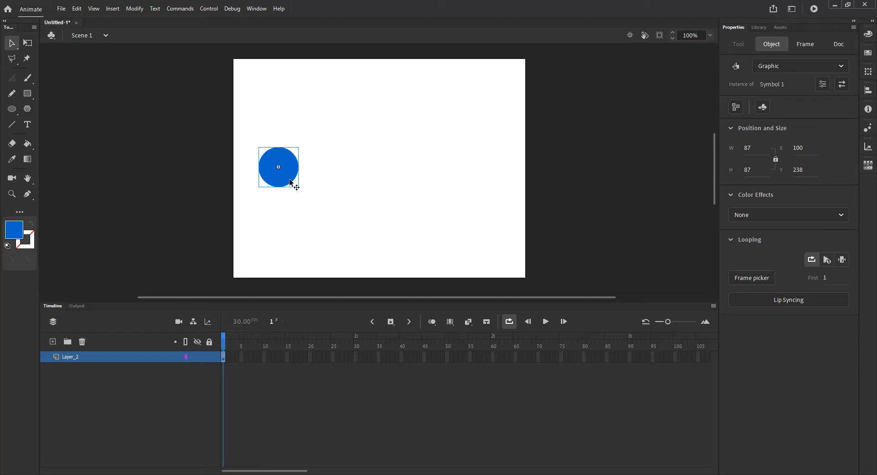
Step: Create a motion tween from frame 1 and move the circle to X 552 at frame 30
right_click(222, 358)
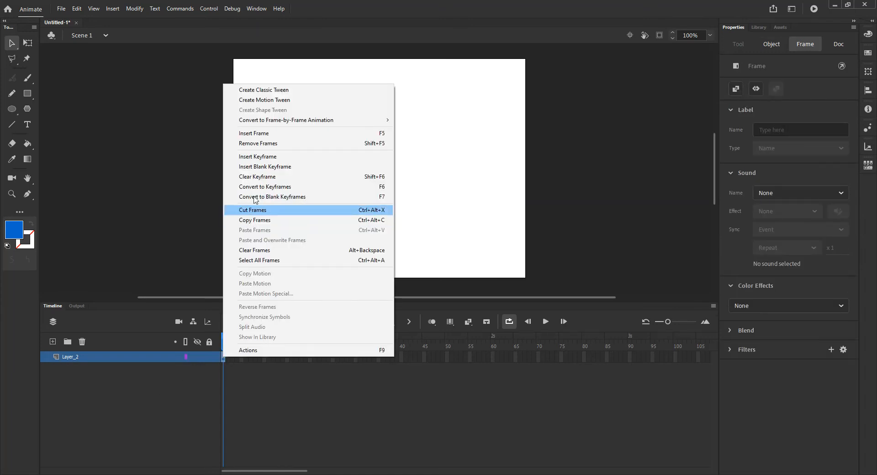
click(263, 99)
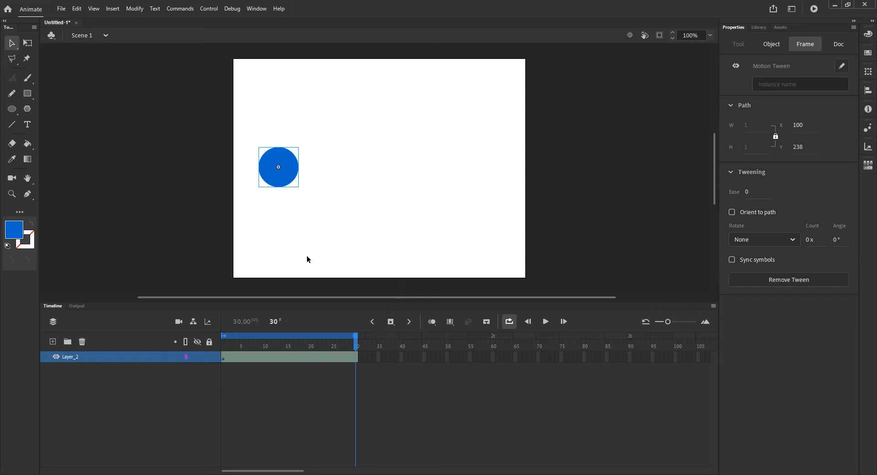
drag(290, 176, 498, 195)
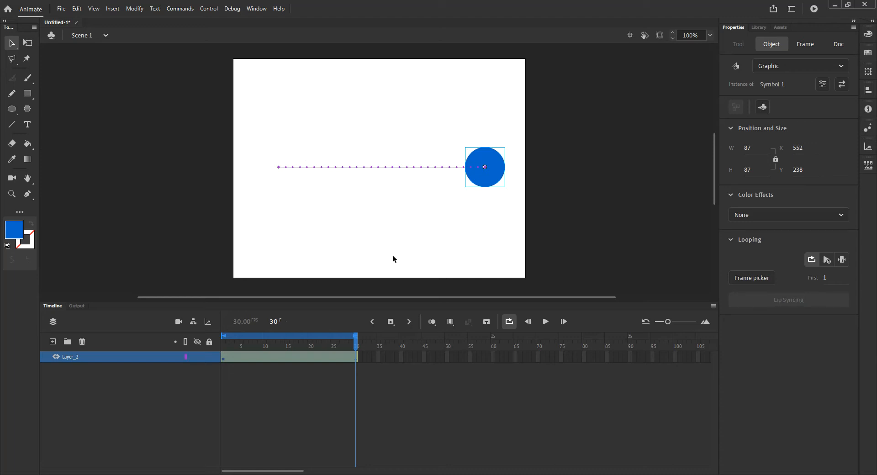
Step: Scrub the tween's Ease to 100 out and rewind the playhead to frame 1
click(485, 170)
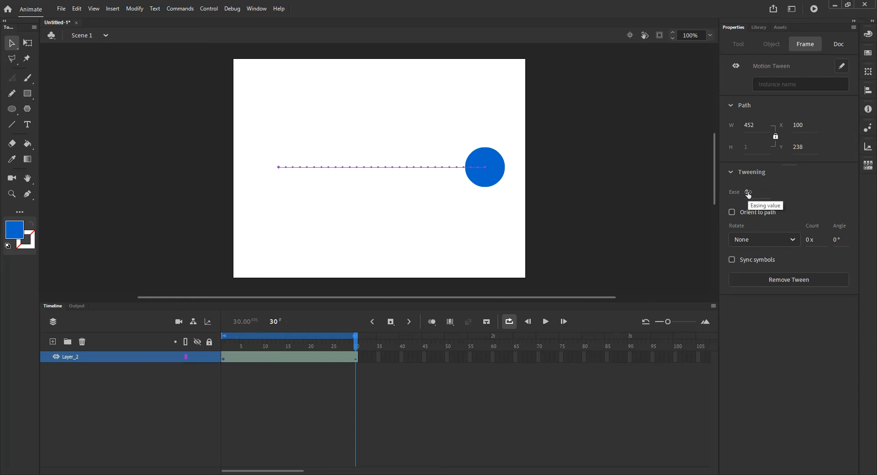
drag(748, 194, 662, 194)
drag(857, 199, 861, 199)
drag(358, 348, 224, 347)
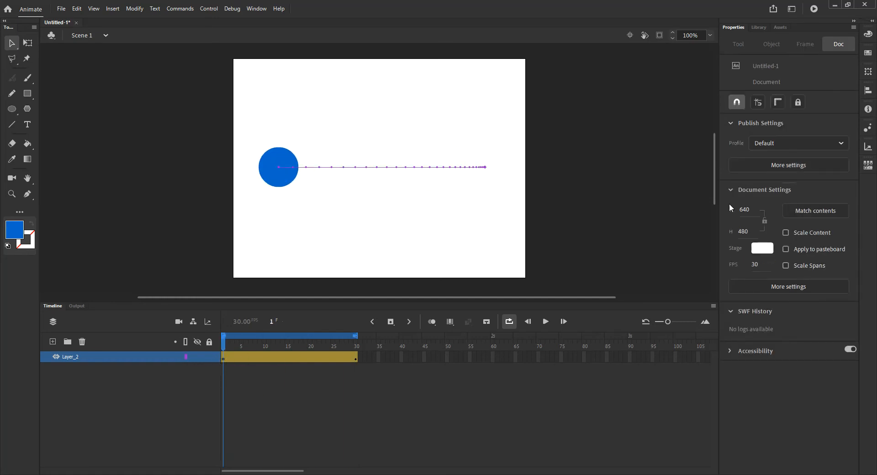
click(278, 170)
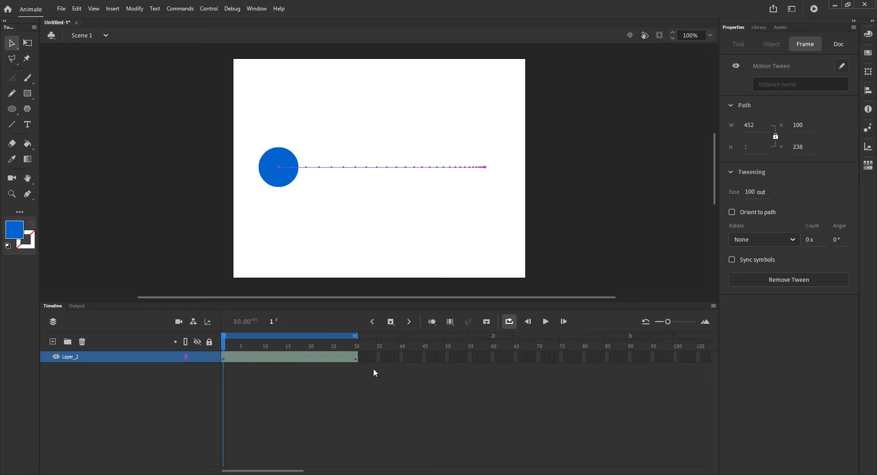
Step: Preview a -100 in ease, enlarge the timeline area, then undo the ease change
drag(754, 192, 579, 189)
click(546, 322)
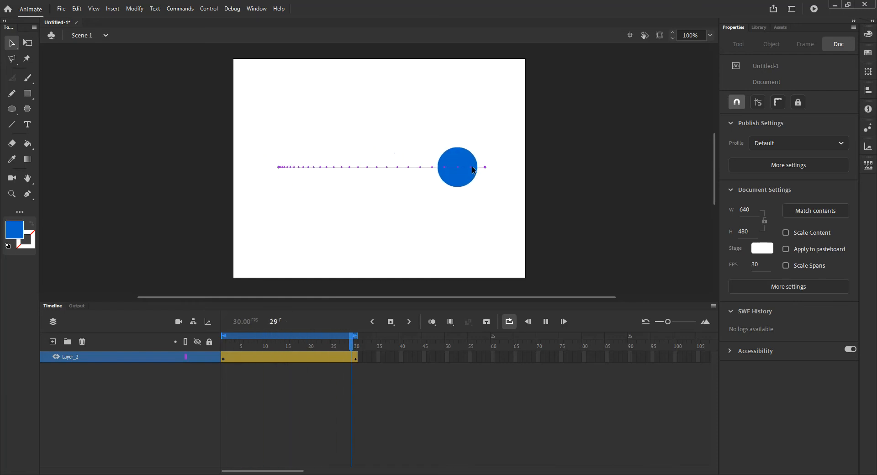
click(543, 322)
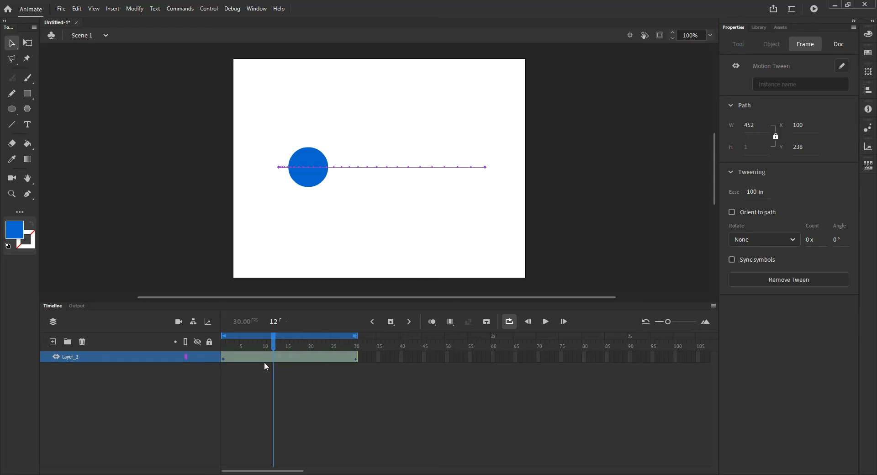
drag(245, 304, 244, 289)
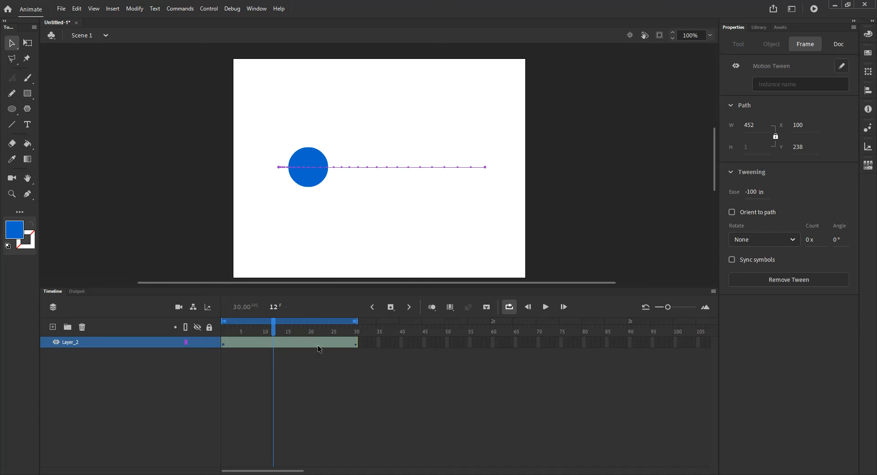
key(ctrl+z)
key(ctrl+z)
key(ctrl+z)
key(ctrl+z)
key(ctrl+z)
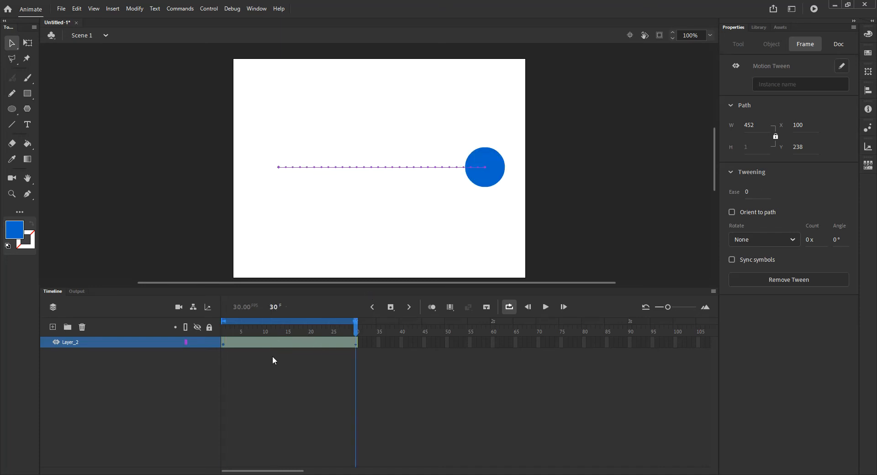
Step: In the tween's Motion Editor, apply the Simple (Slow) ease preset to X location
double_click(290, 341)
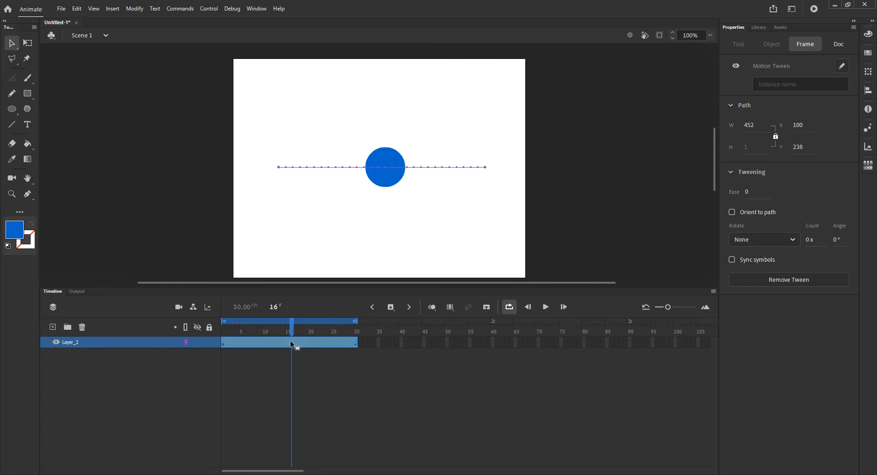
drag(284, 287, 284, 254)
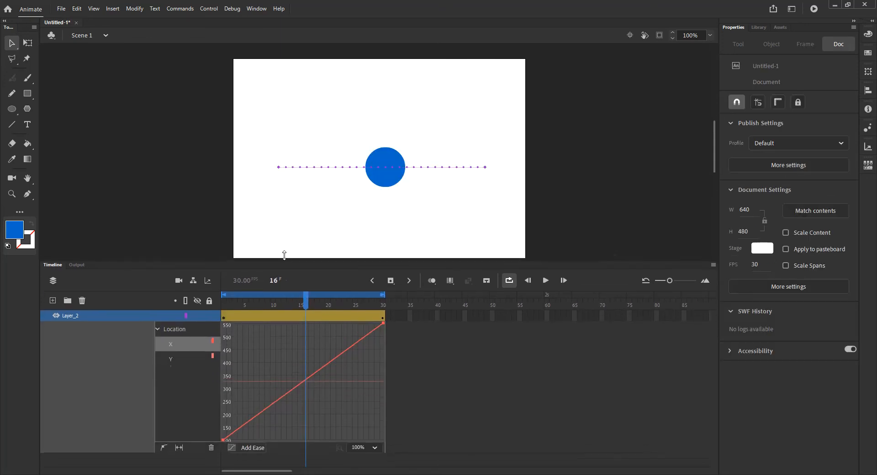
click(254, 454)
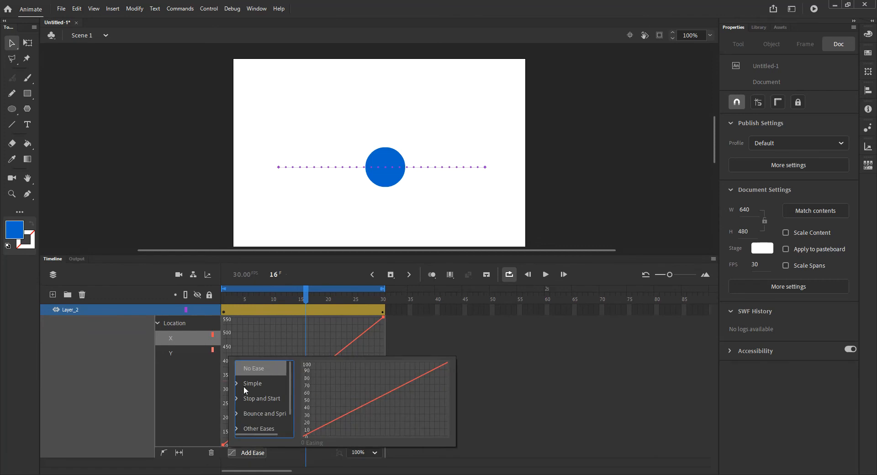
click(237, 384)
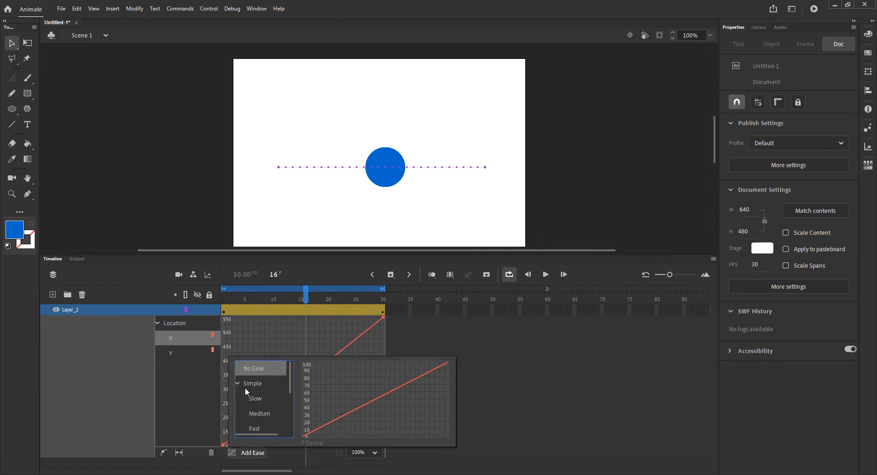
click(258, 398)
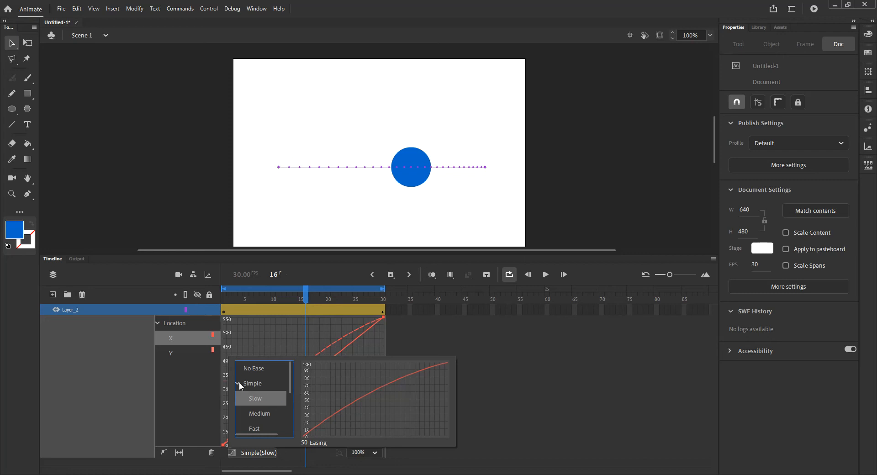
Step: Try the Simple Medium, Fast and Fastest eases, then collapse the Simple presets
click(259, 413)
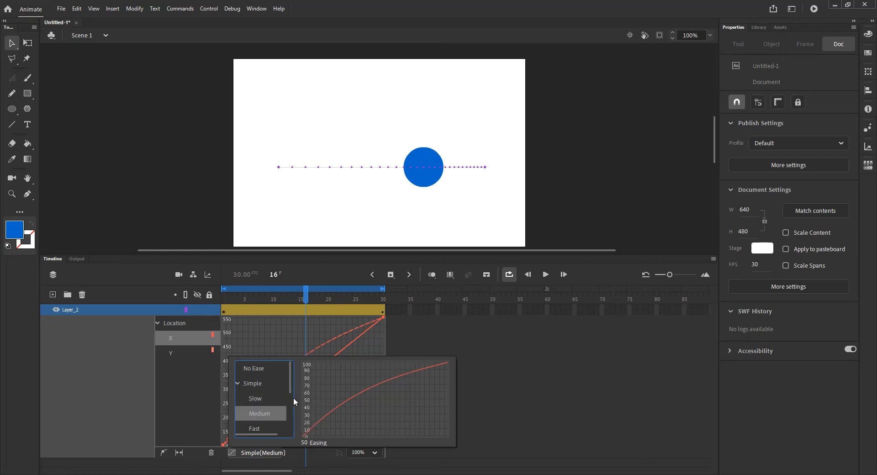
drag(289, 385, 289, 396)
click(267, 408)
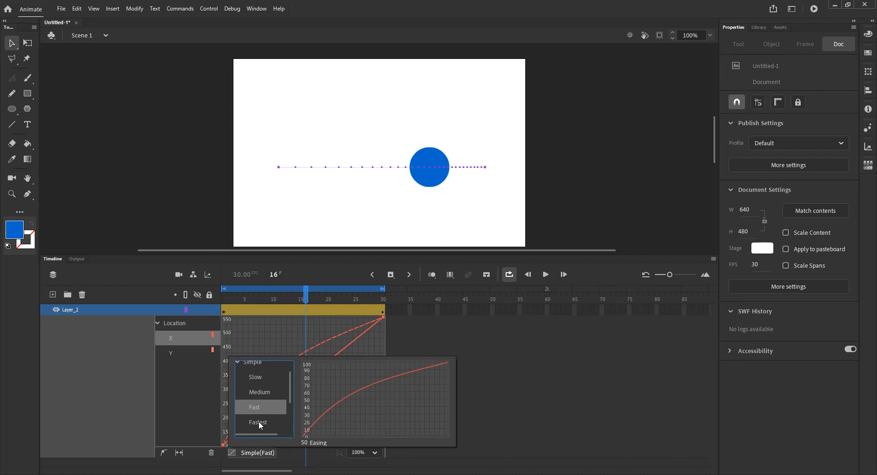
click(259, 421)
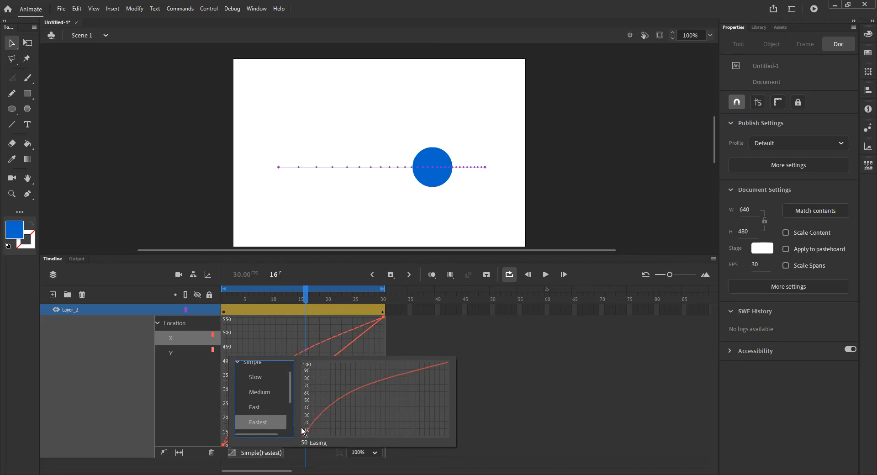
mouse_move(289, 388)
mouse_down()
mouse_move(288, 396)
mouse_move(288, 386)
mouse_up()
click(237, 368)
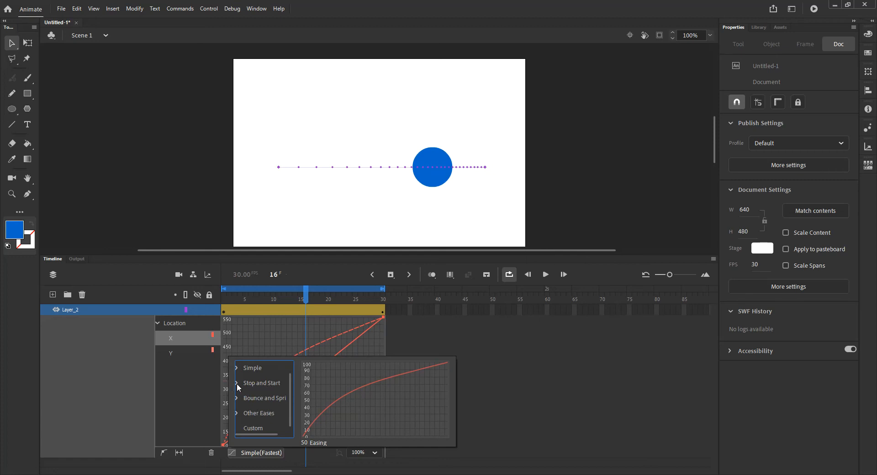
Step: Apply Stop and Start Slow, then Medium, settling on the Stop and Start (Fast) ease
click(237, 384)
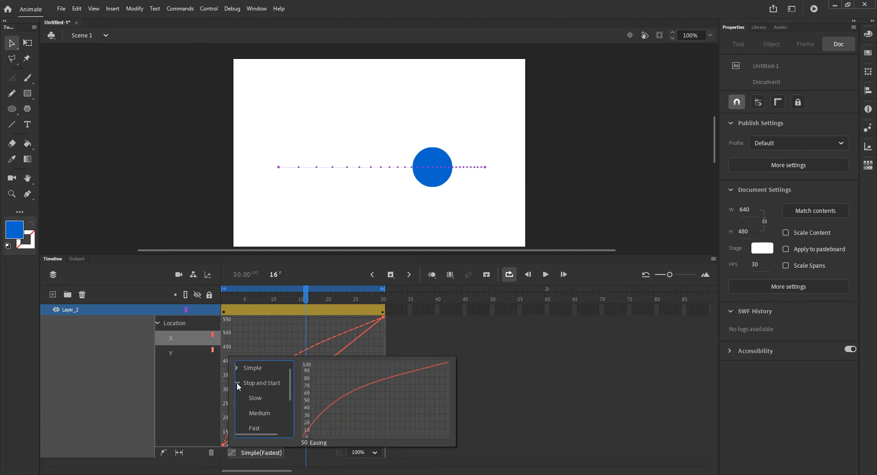
click(256, 399)
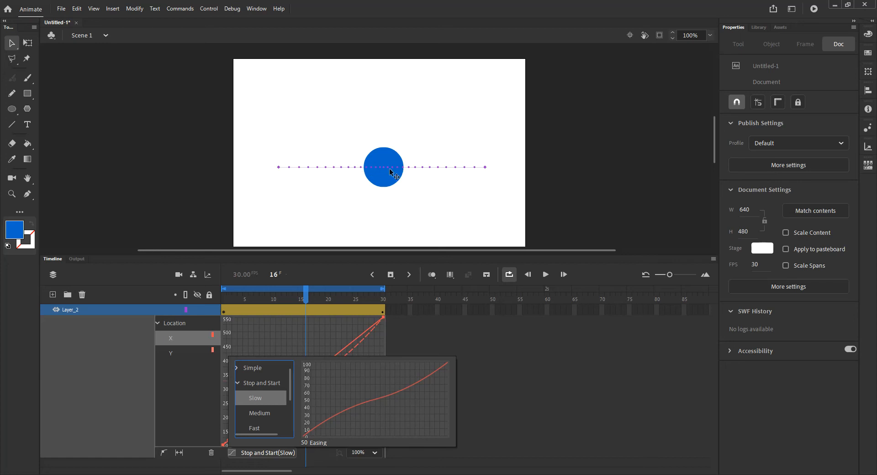
click(264, 414)
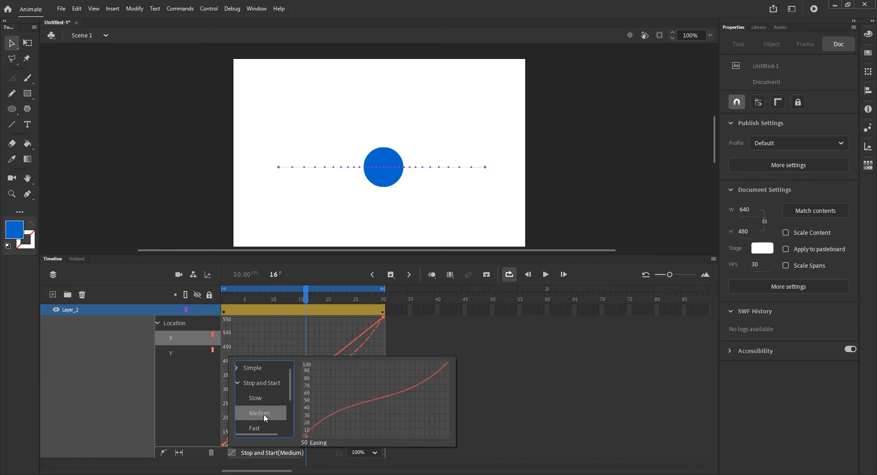
click(261, 428)
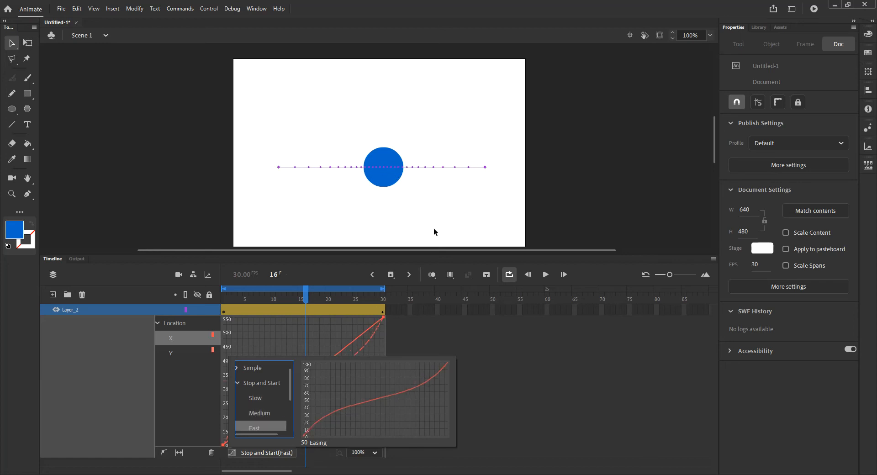
drag(292, 390, 292, 407)
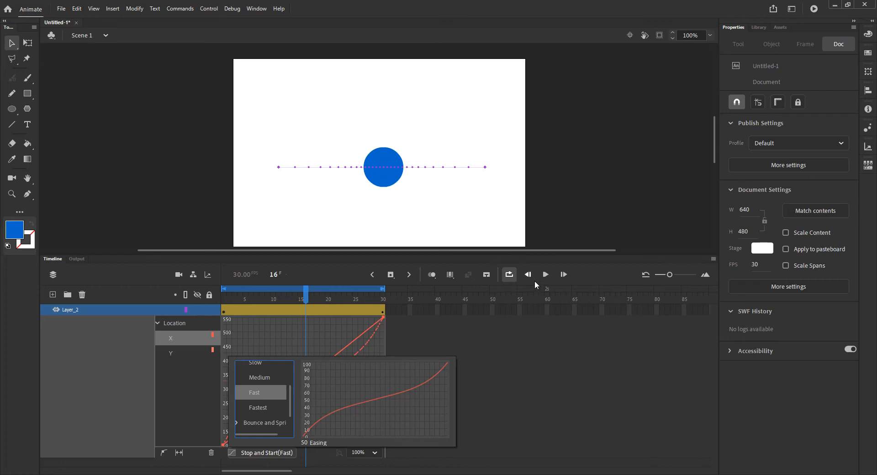
Step: Close the ease presets and play, then stop, the Stop and Start (Fast) eased tween
click(545, 274)
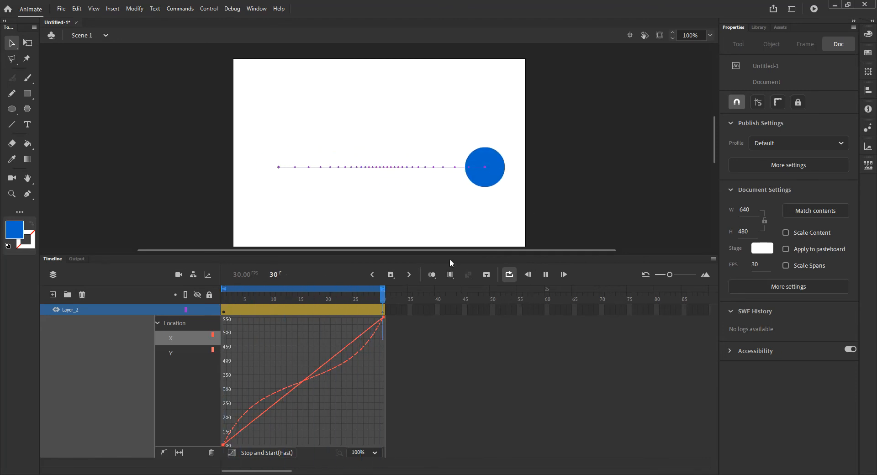
click(546, 276)
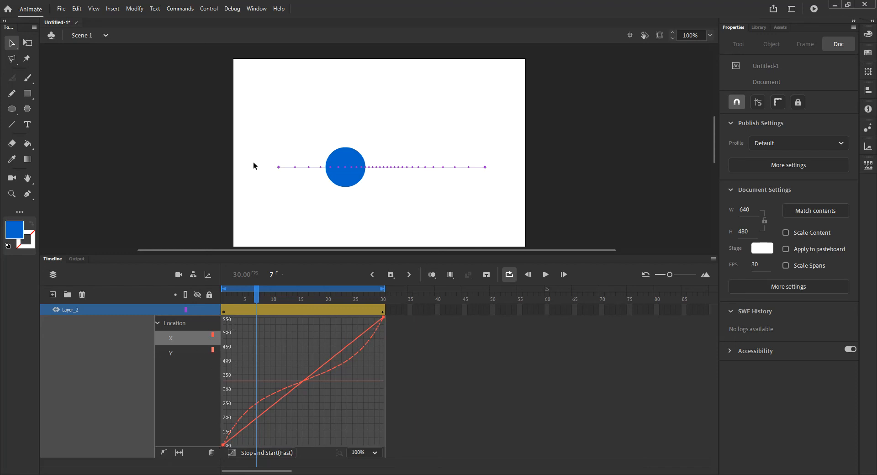
click(182, 355)
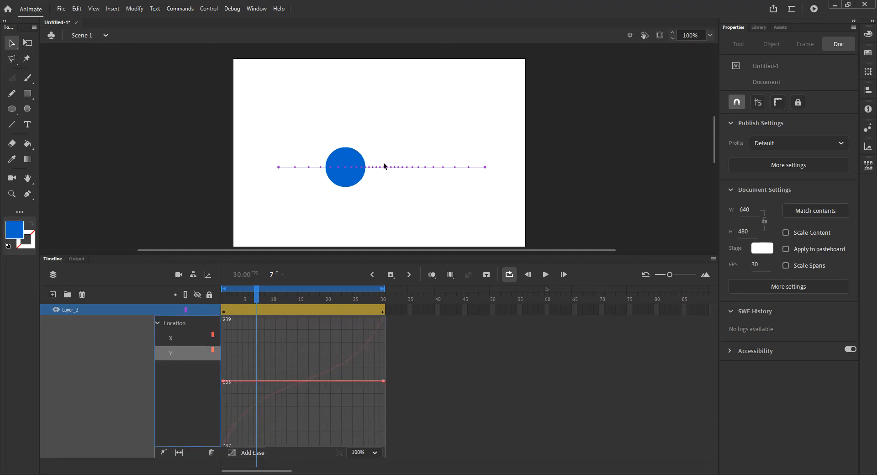
click(179, 338)
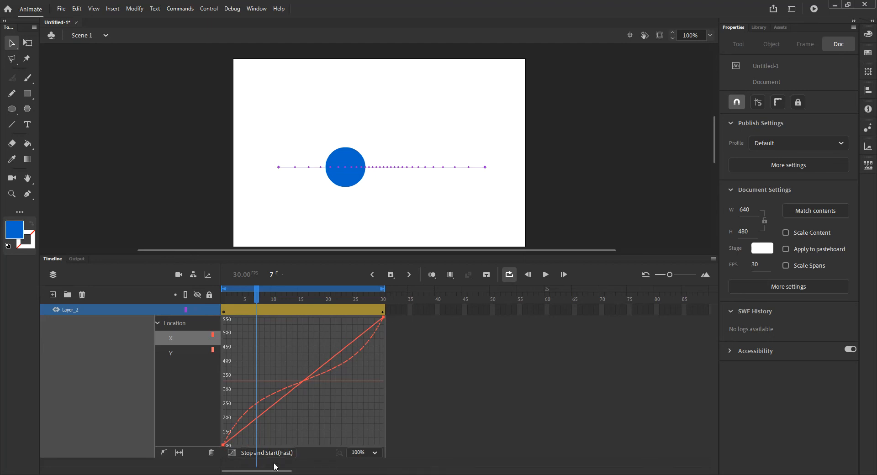
Step: Switch the X movement's ease to Custom from the bottom of the preset list
click(255, 454)
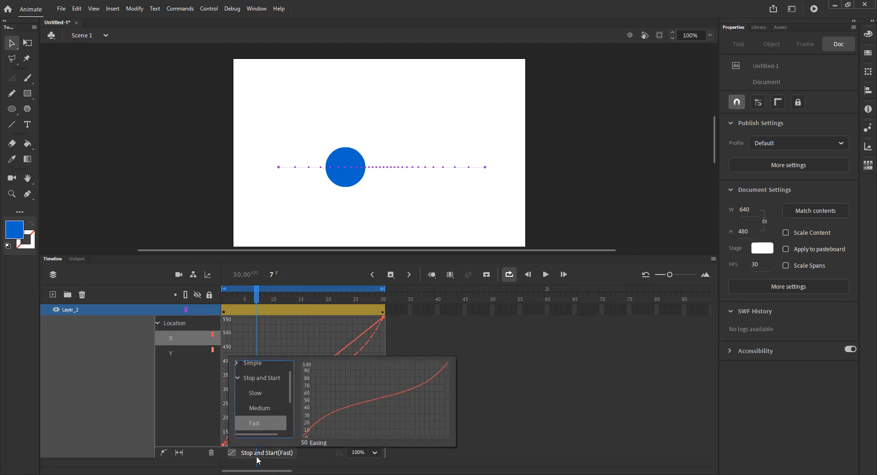
scroll(274, 403, up, 1)
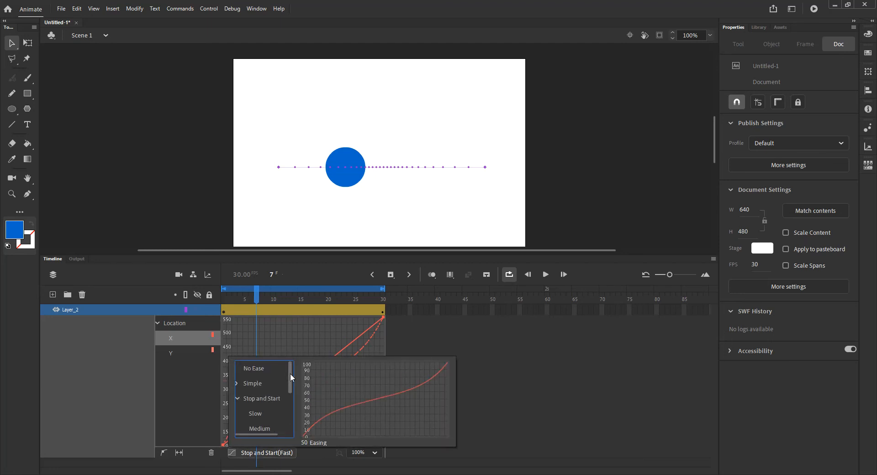
drag(290, 374, 291, 422)
click(256, 421)
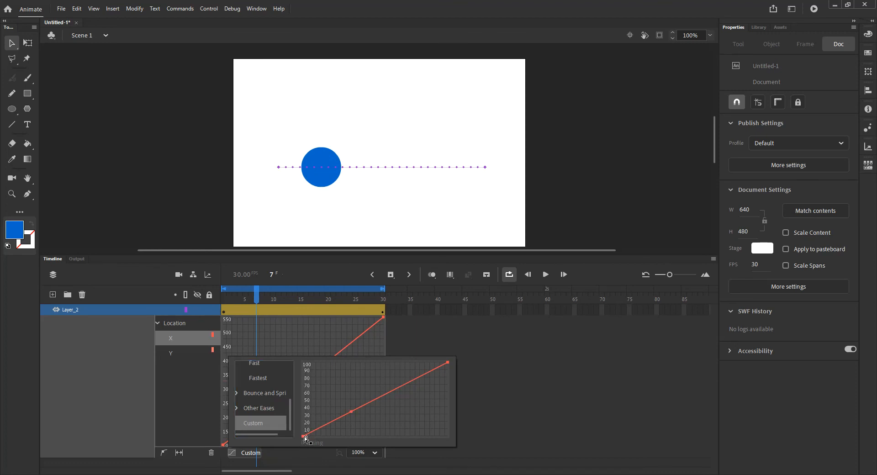
Step: Pull Bezier handles out of the custom ease curve's start and end points
drag(352, 413, 343, 392)
drag(448, 364, 400, 407)
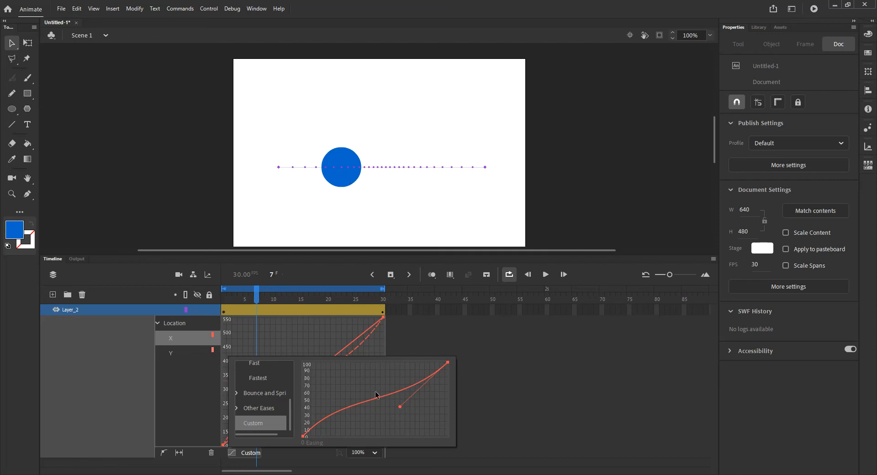
drag(305, 438, 355, 415)
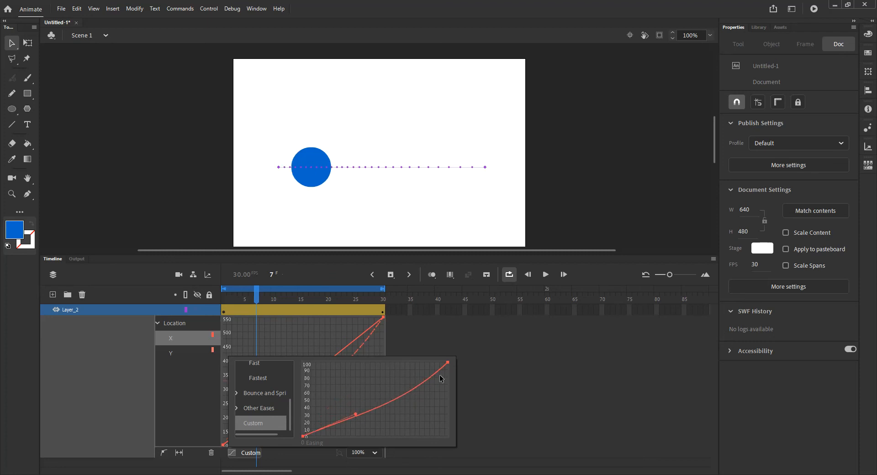
drag(400, 408, 383, 380)
Step: Fine-tune the start handle down and end handle up to shape the S-curve
click(306, 438)
drag(355, 415, 362, 425)
click(449, 362)
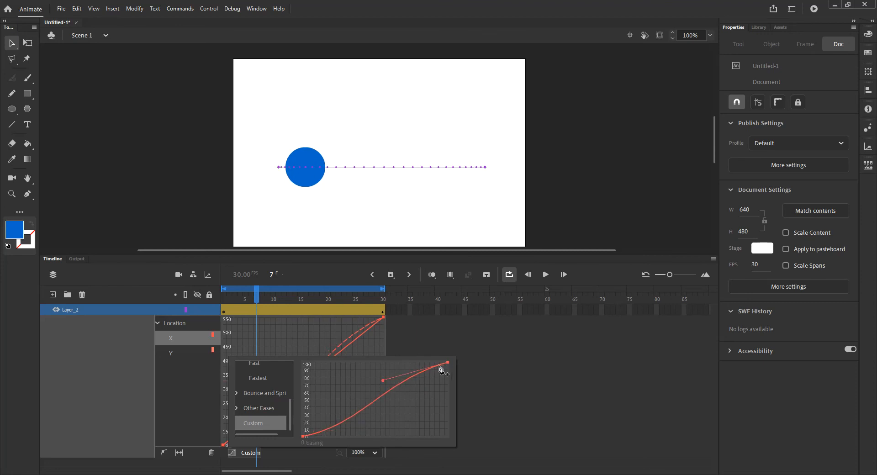
drag(384, 381, 384, 375)
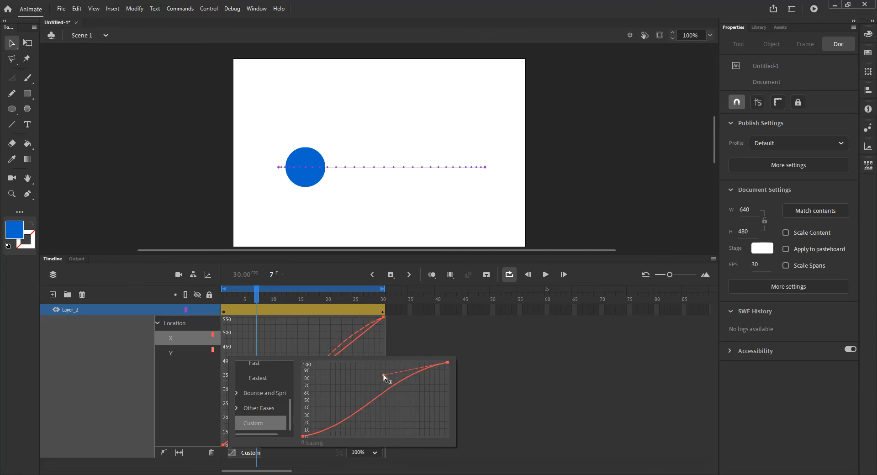
click(305, 437)
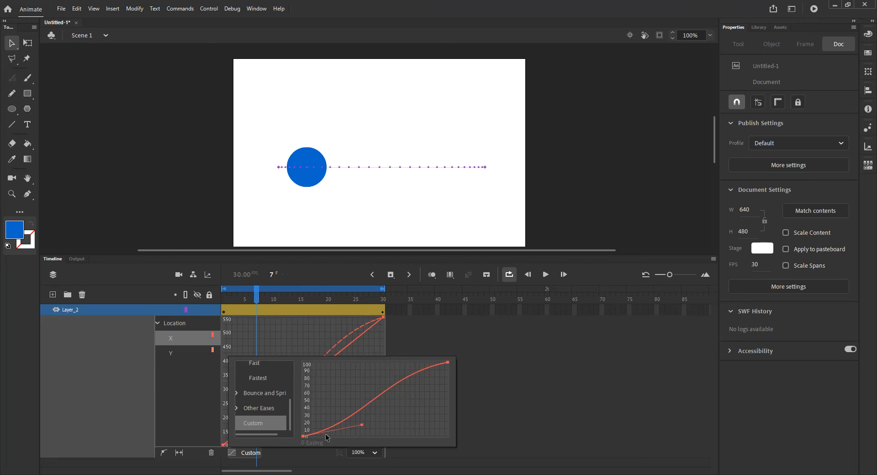
drag(364, 428, 364, 430)
click(448, 363)
drag(383, 375, 382, 370)
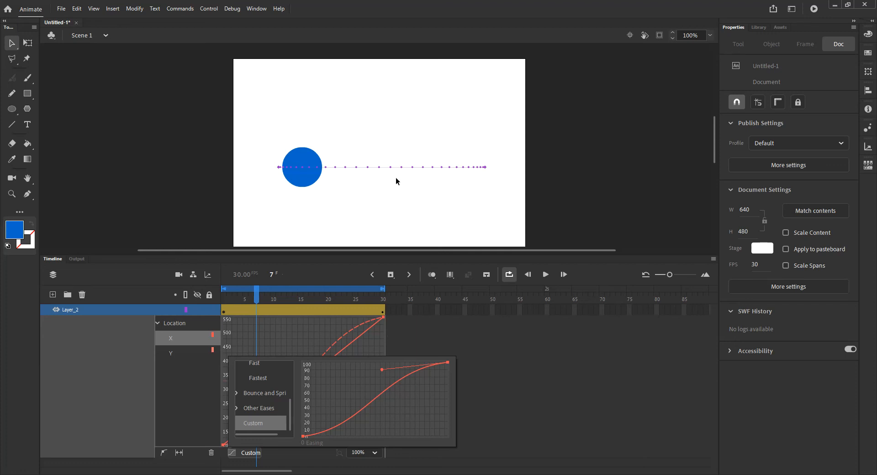
Step: Close the Custom ease popup and play the S-curve-eased tween
click(547, 275)
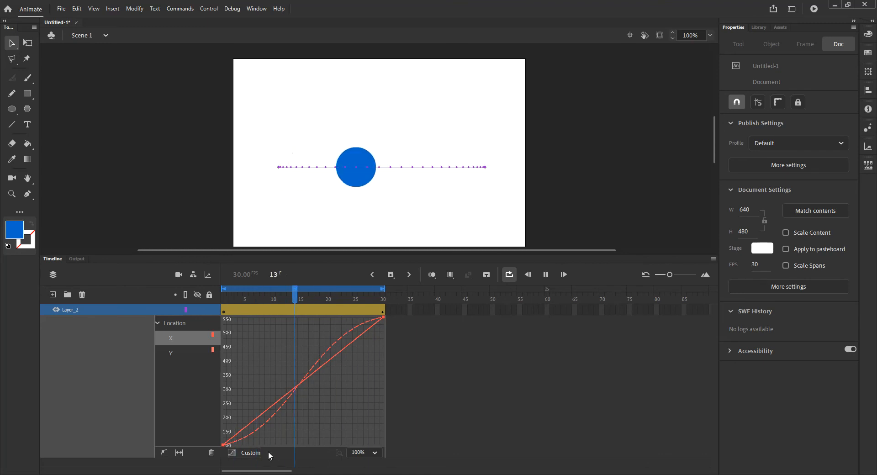
Step: In the custom ease editor, flatten the start handle horizontally and lengthen the end handle rightward
click(247, 452)
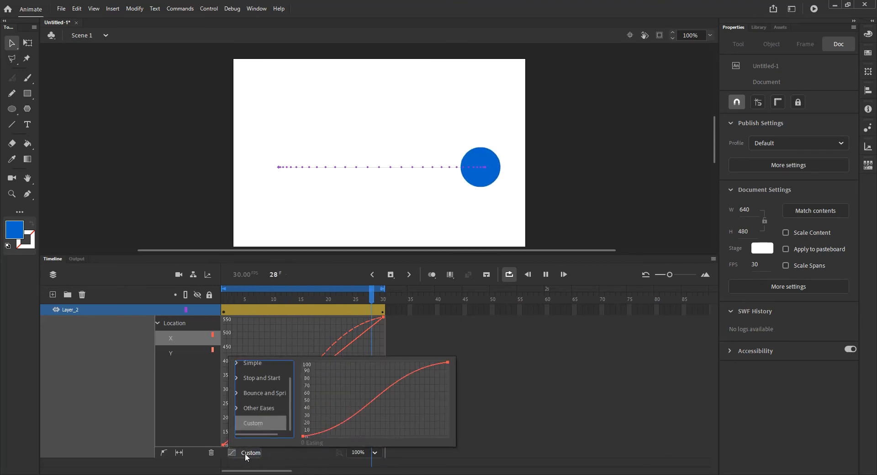
click(303, 436)
drag(366, 430, 372, 435)
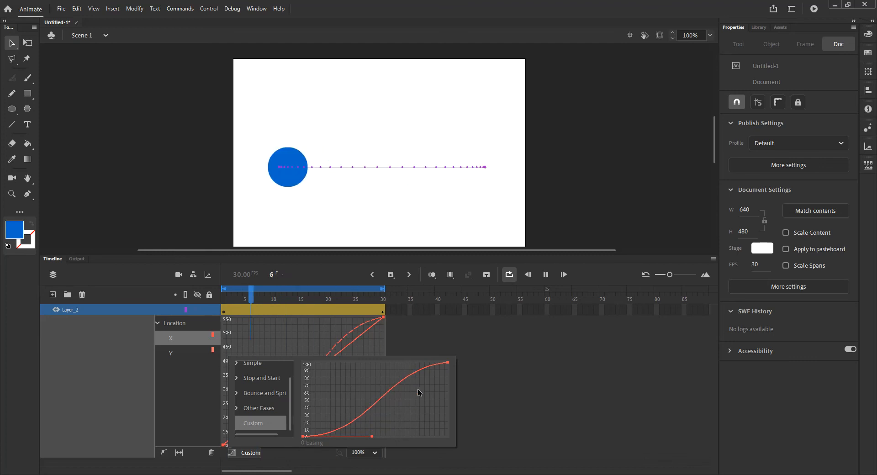
click(448, 363)
drag(384, 371, 364, 366)
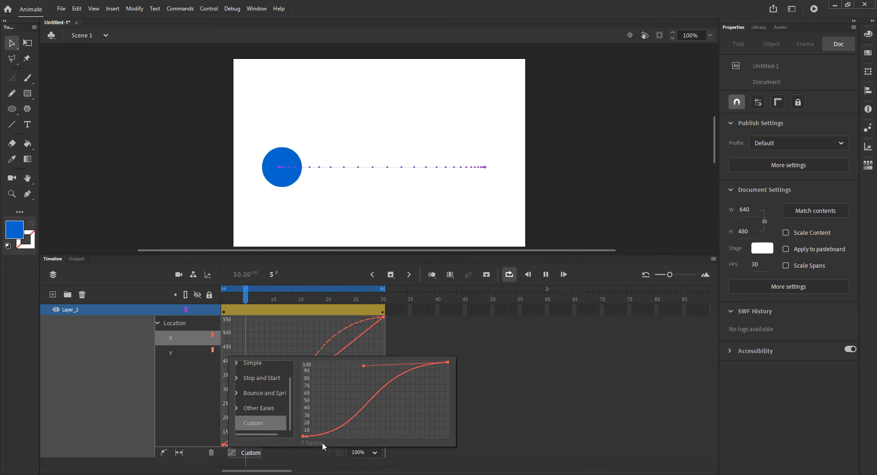
drag(366, 366, 392, 370)
Step: Readjust the start handle and shorten the end handle to flatten the curve's top
click(303, 436)
drag(370, 437, 368, 426)
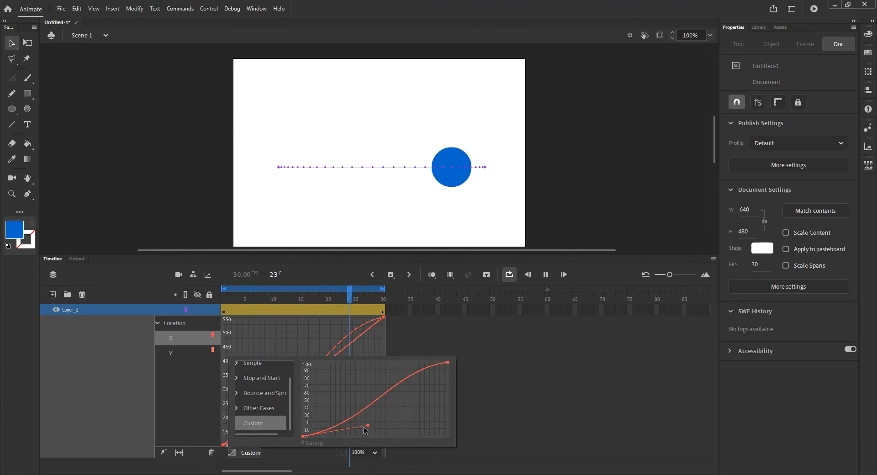
drag(369, 428, 371, 430)
drag(447, 363, 389, 365)
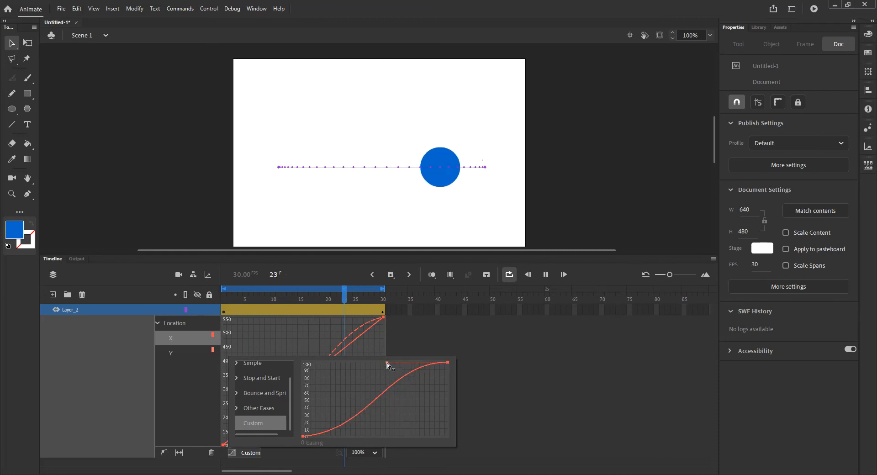
drag(388, 364, 388, 366)
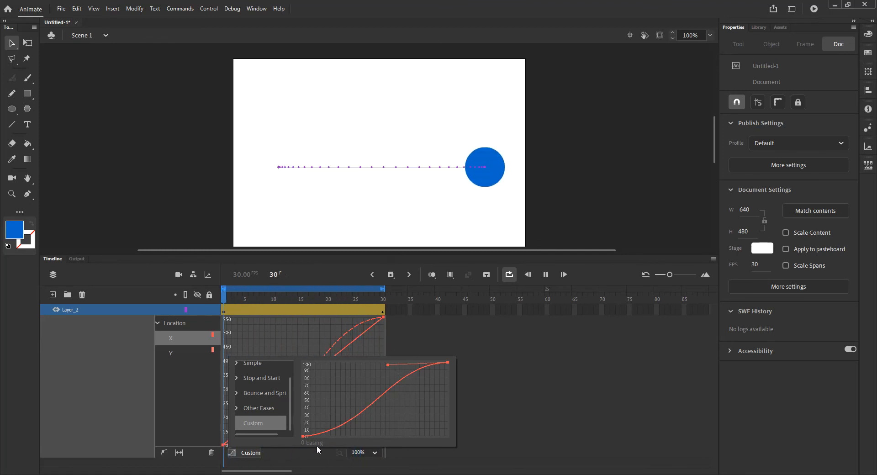
Step: Shorten the ease curve's start handle leftward, then close the ease editor and stop playback
click(304, 437)
drag(372, 433, 362, 430)
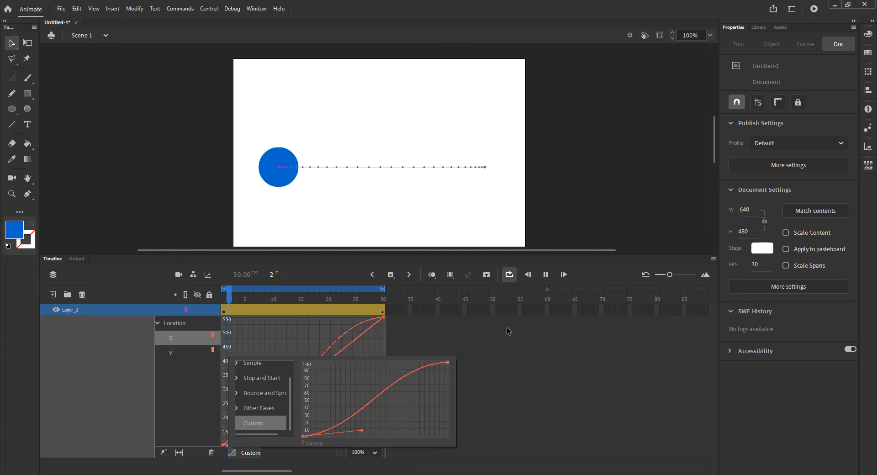
click(545, 274)
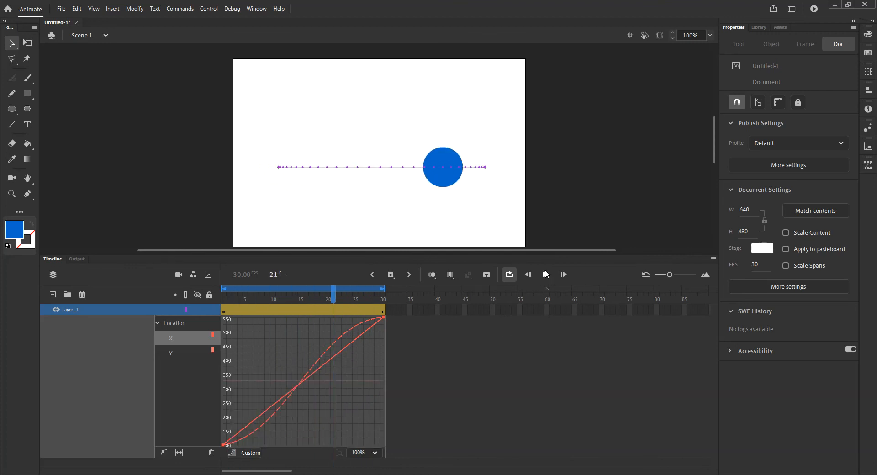